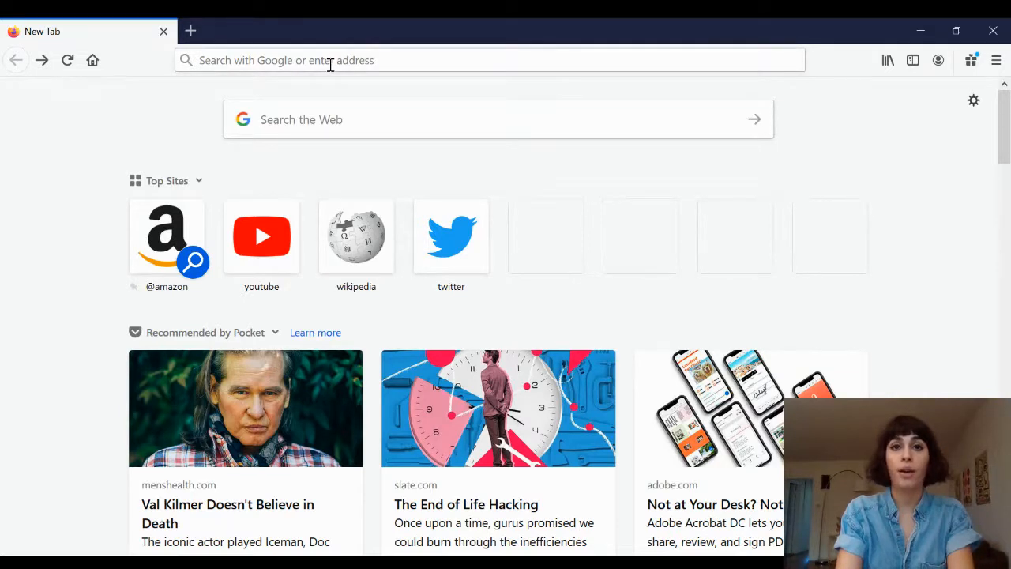
Go to gmail.com and start creating a new Gmail account.
click(331, 65)
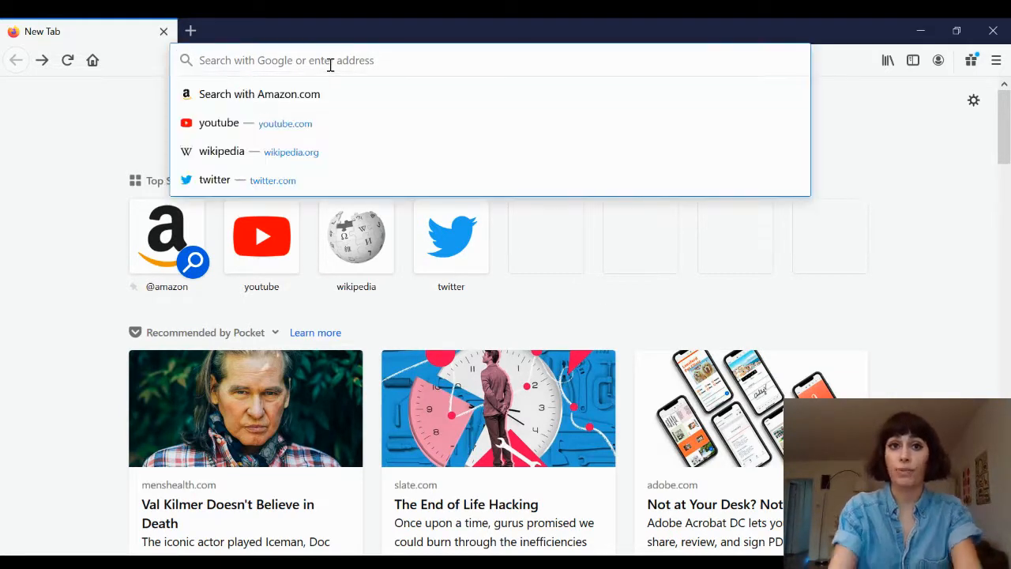
text(gmail.com)
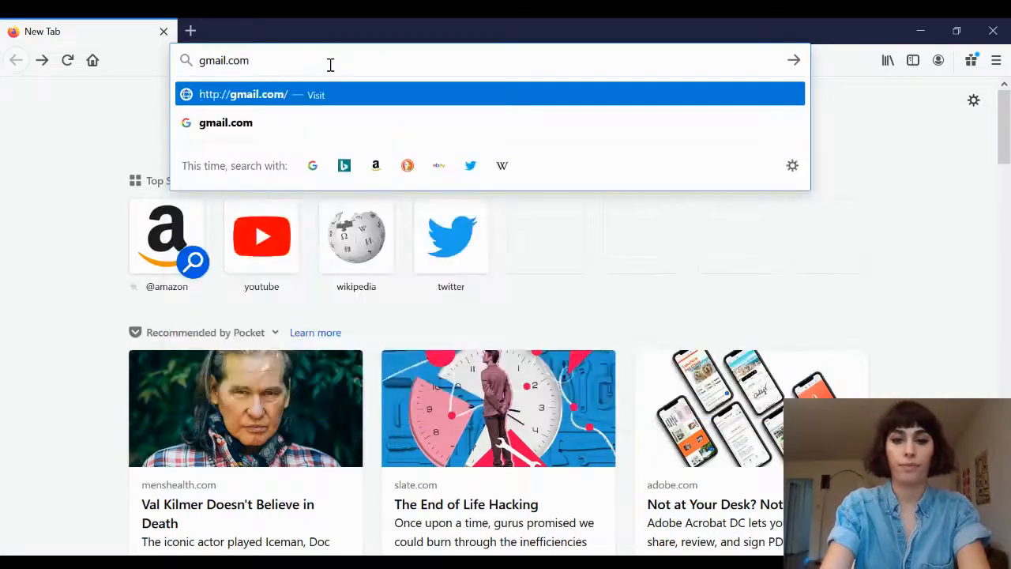
key(Return)
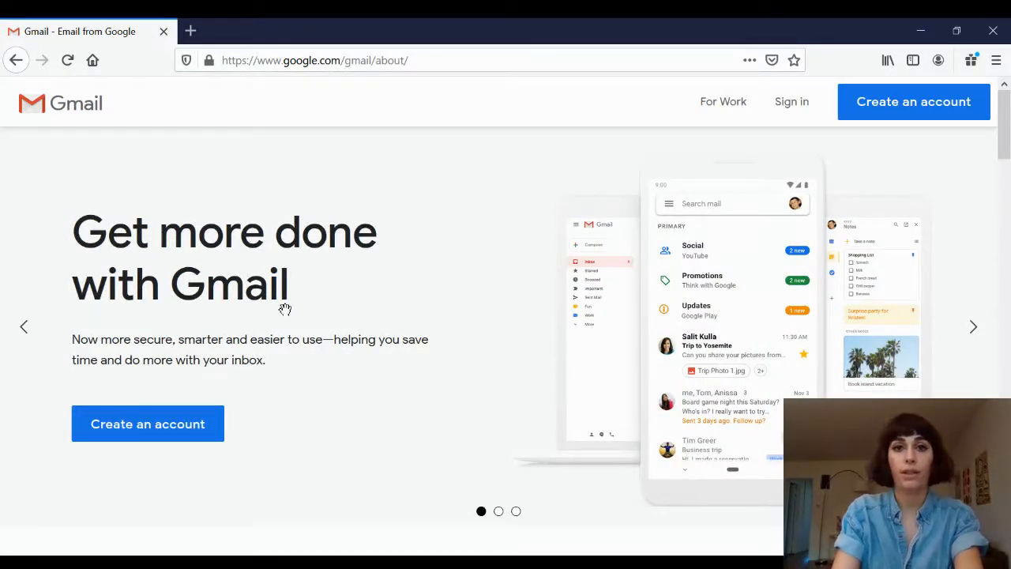
click(173, 436)
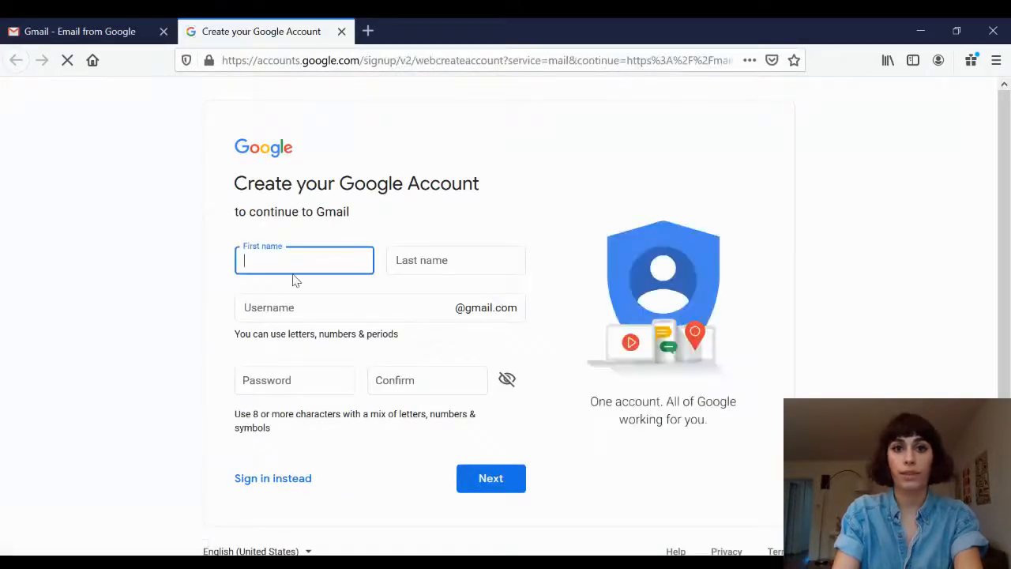
Fill in the account holder's first name, last name and a desired username.
key(Tab)
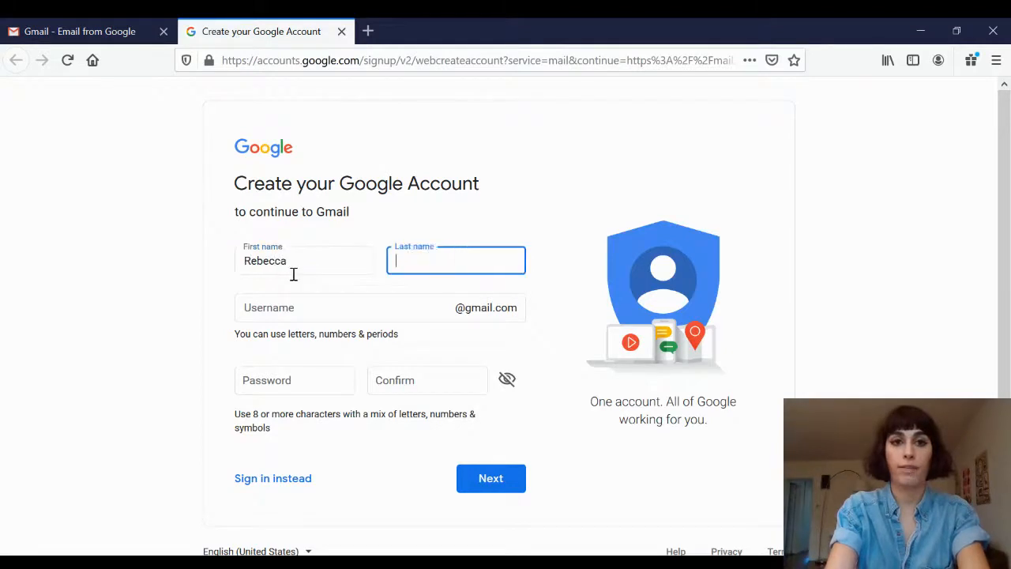
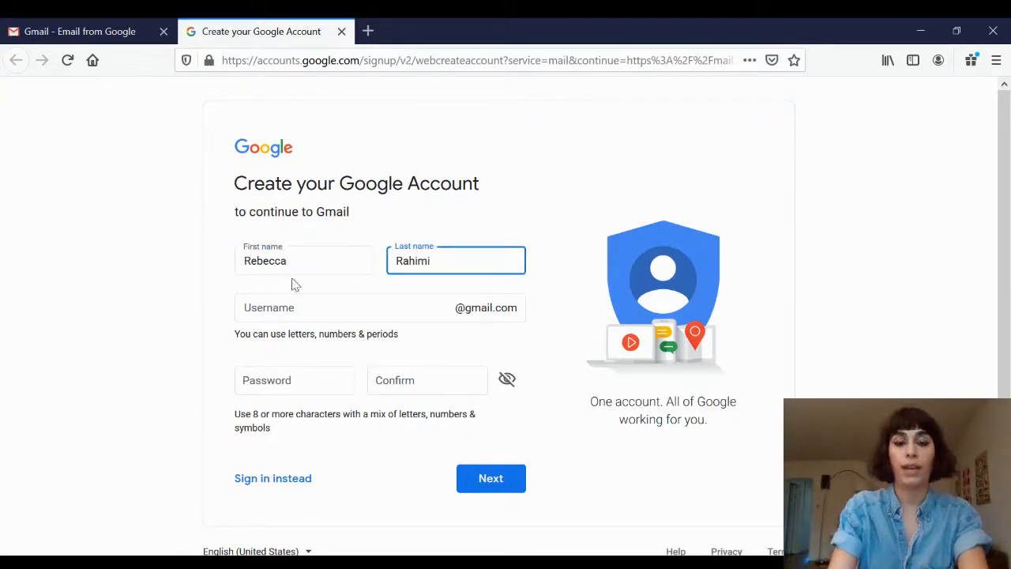
click(292, 304)
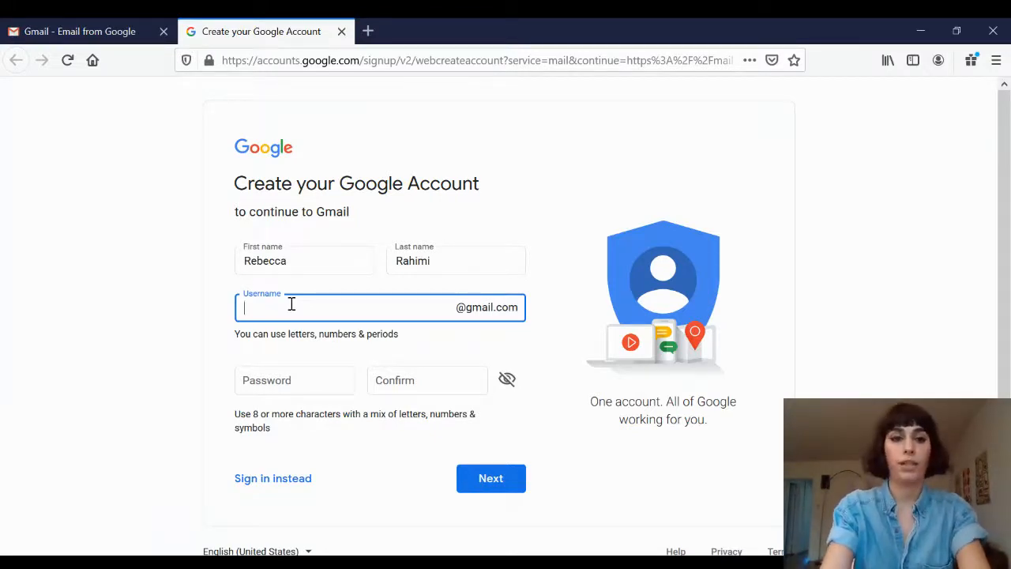
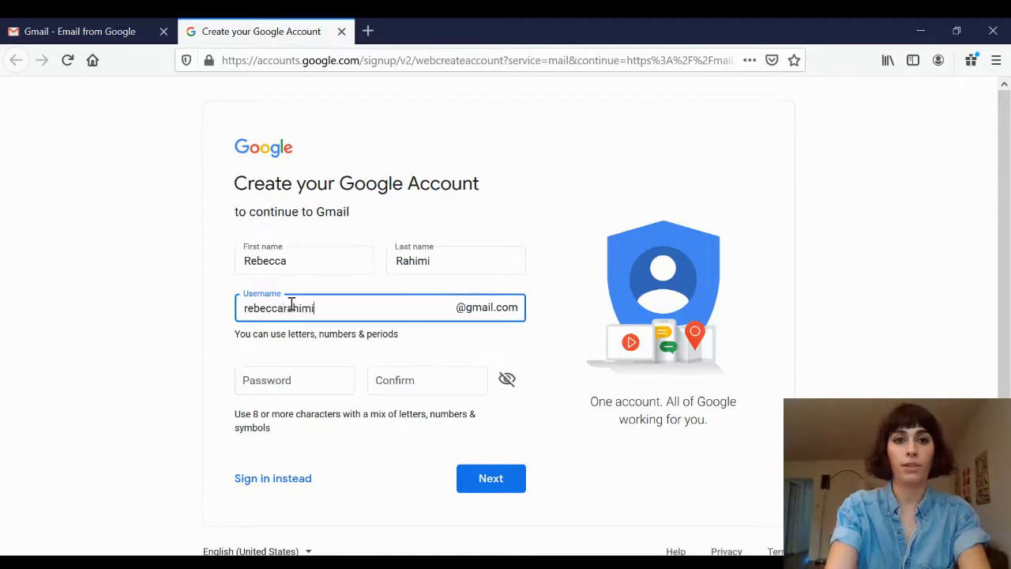
Enter and confirm the account password and submit the form, declining to save the login in the browser.
click(292, 389)
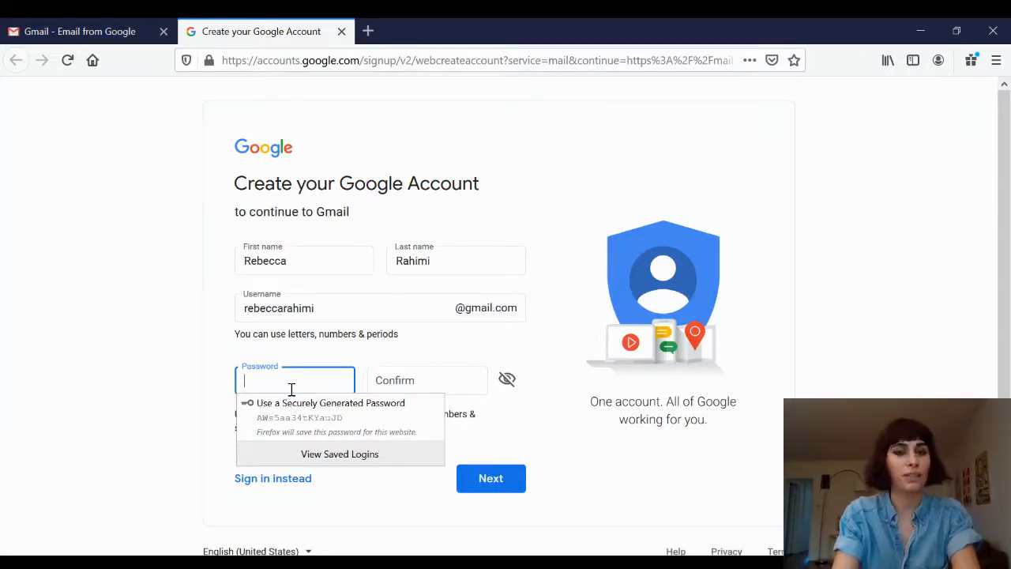
text(**********)
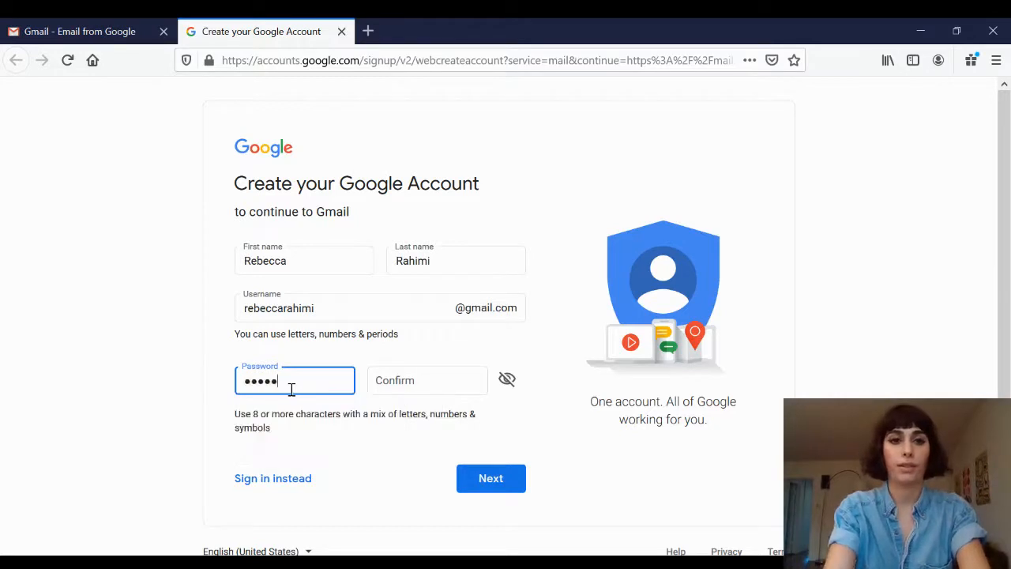
text(***)
key(Tab)
text(***)
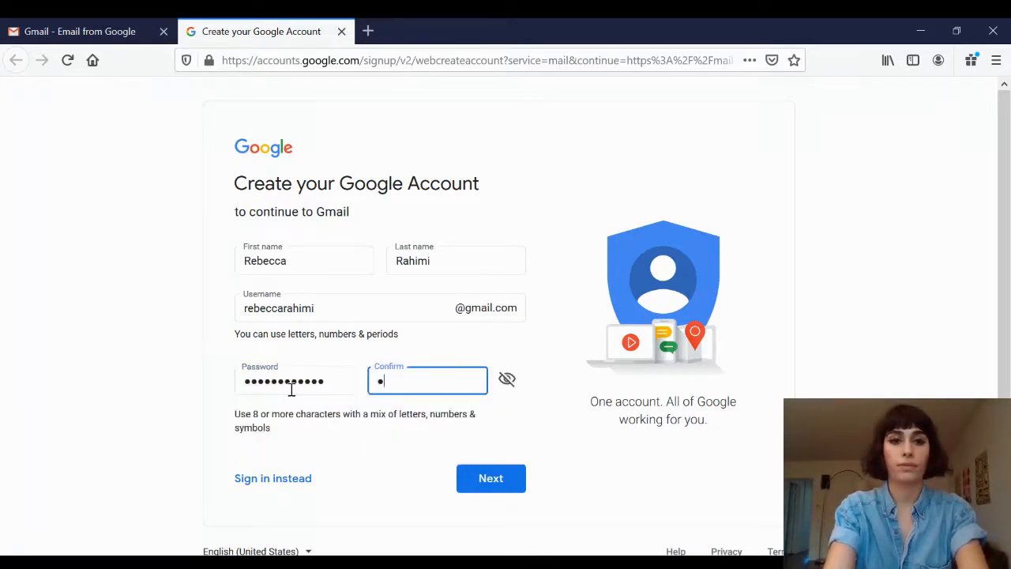
text(**********)
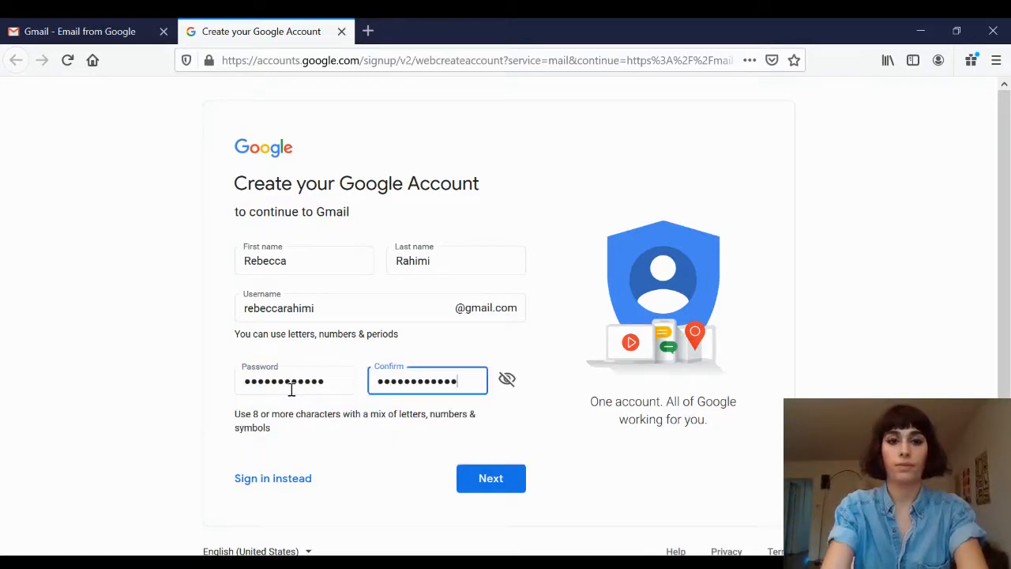
click(489, 487)
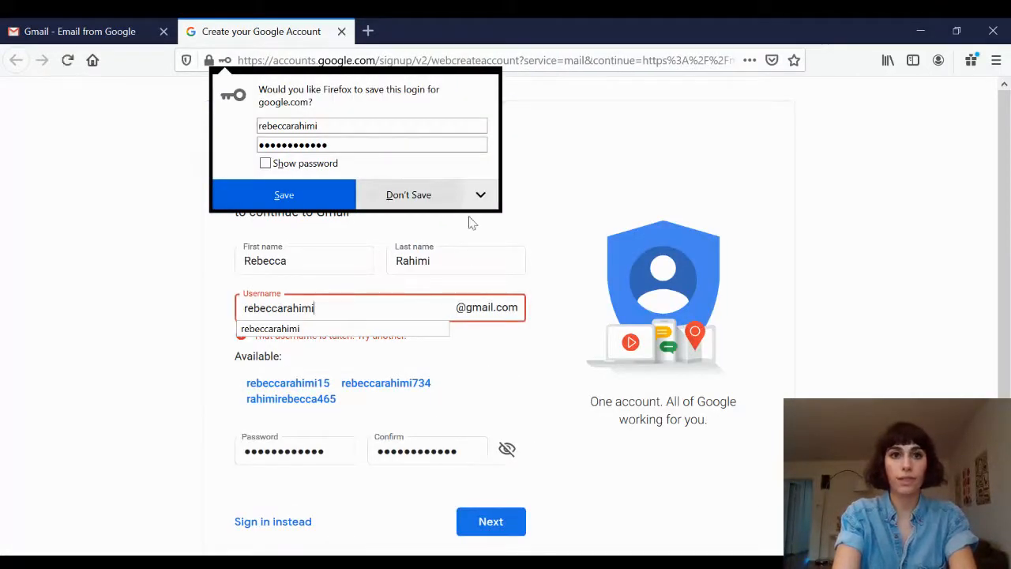
click(433, 202)
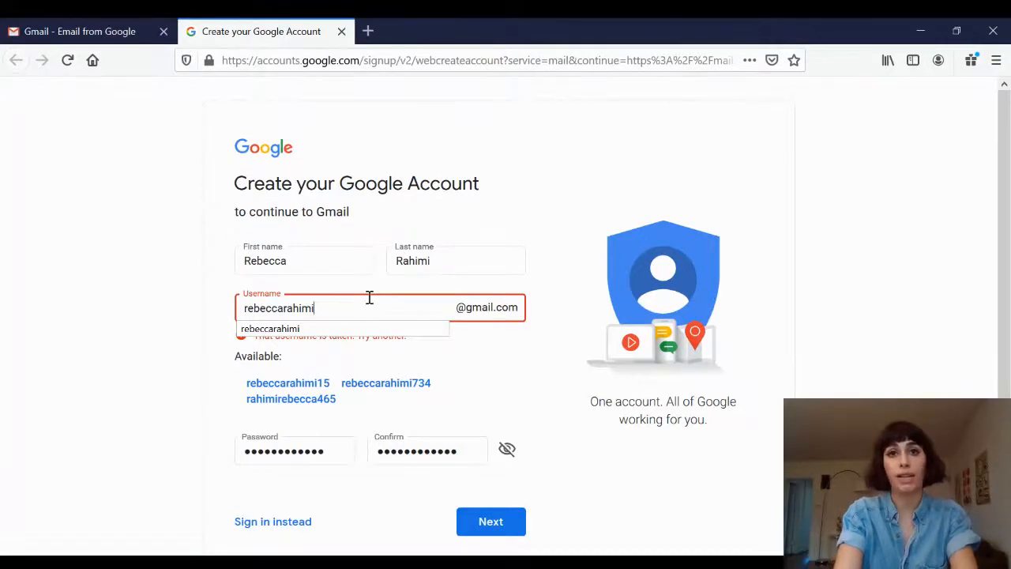
Replace the username with a new one combining last name, first name and an initial separated by periods.
drag(369, 297, 222, 277)
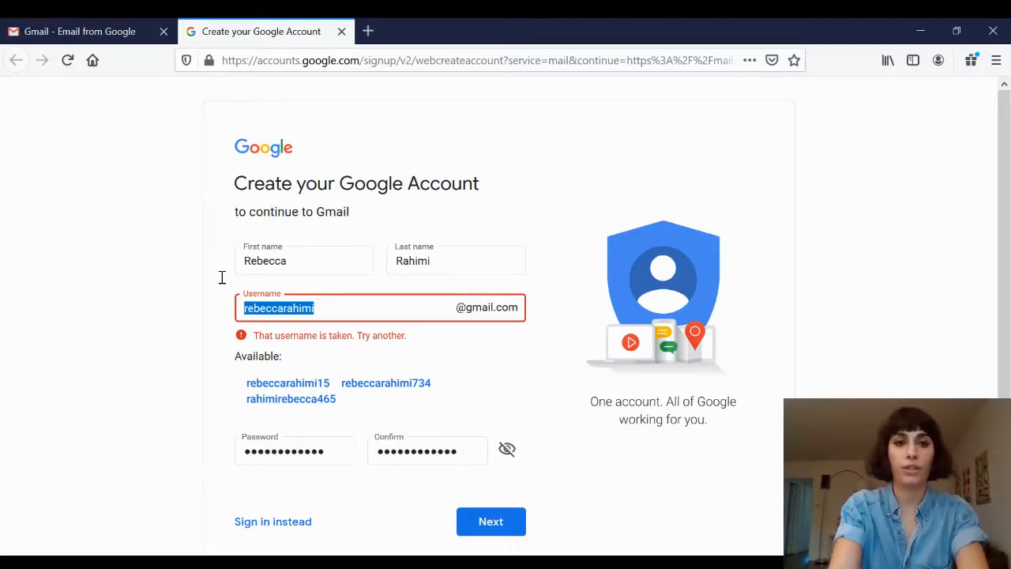
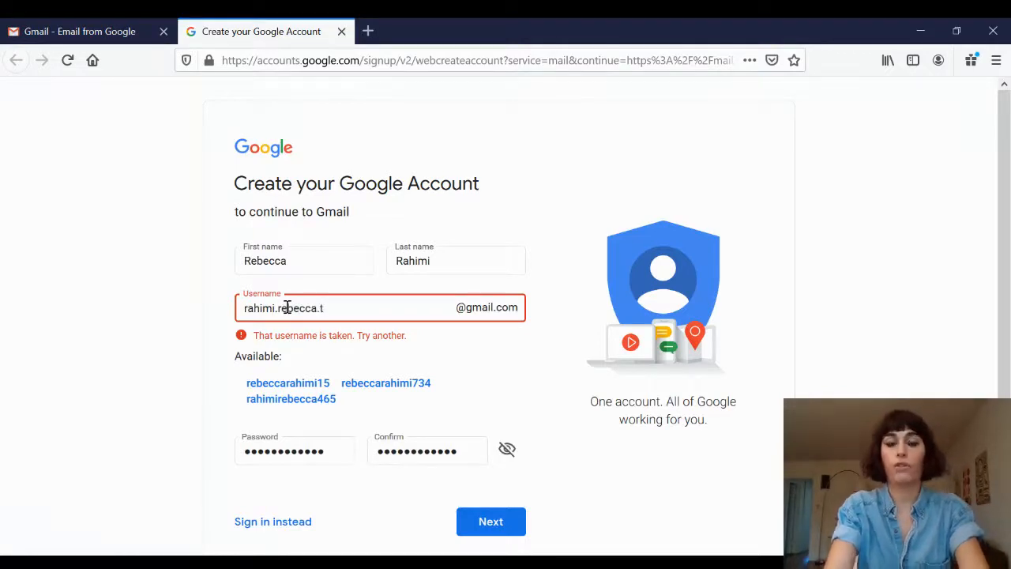
Submit the sign-up form again and decline saving the login in the browser.
scroll(478, 377, down, 2)
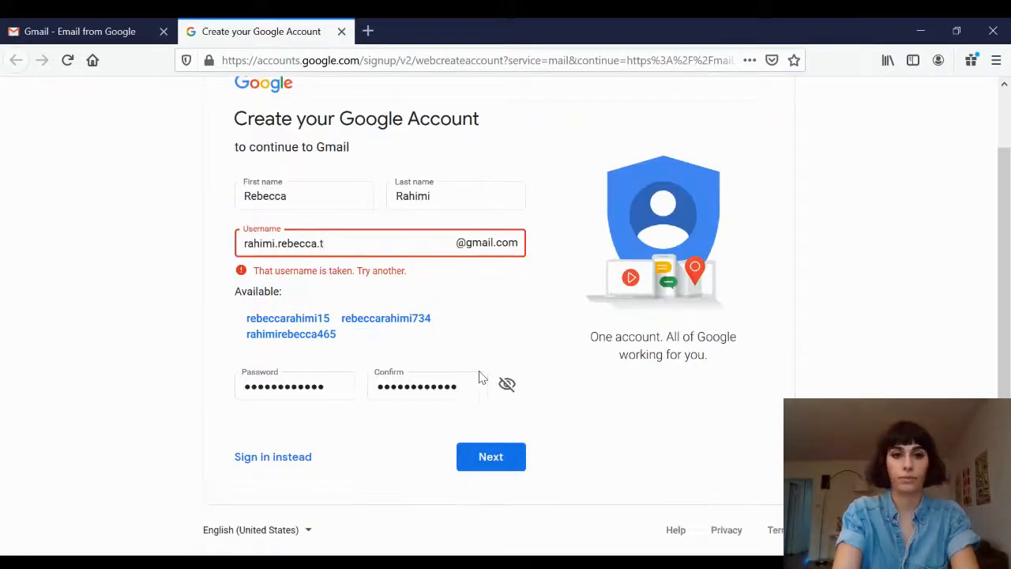
click(488, 456)
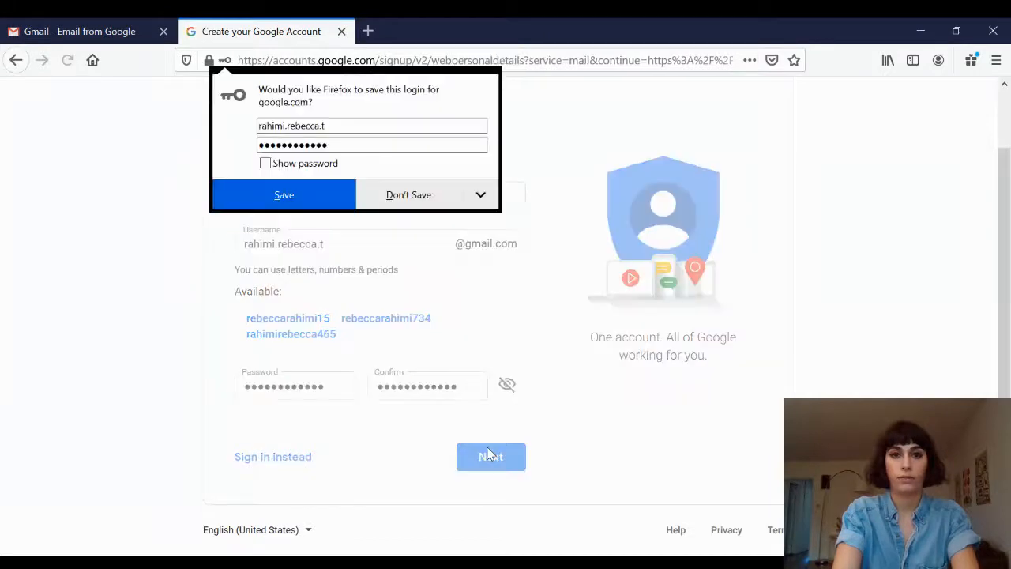
click(405, 199)
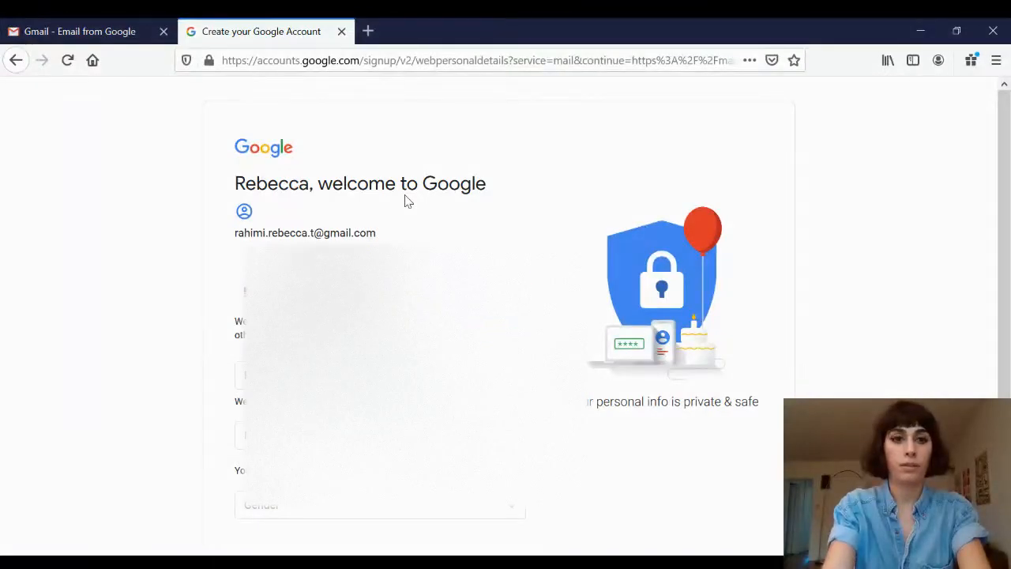
Fill in the personal details, choose Female as gender, and continue.
scroll(505, 316, down, 2)
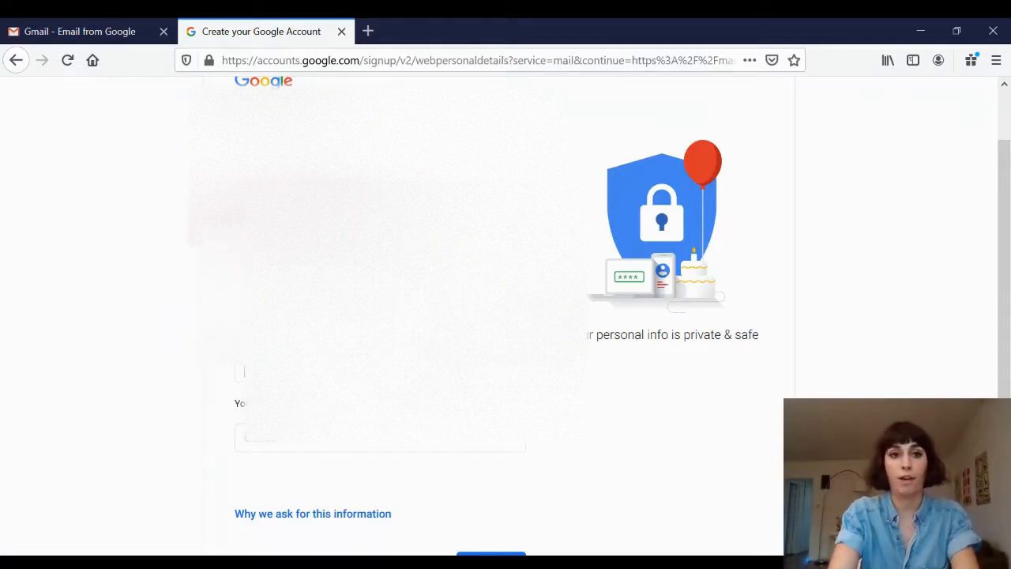
click(244, 371)
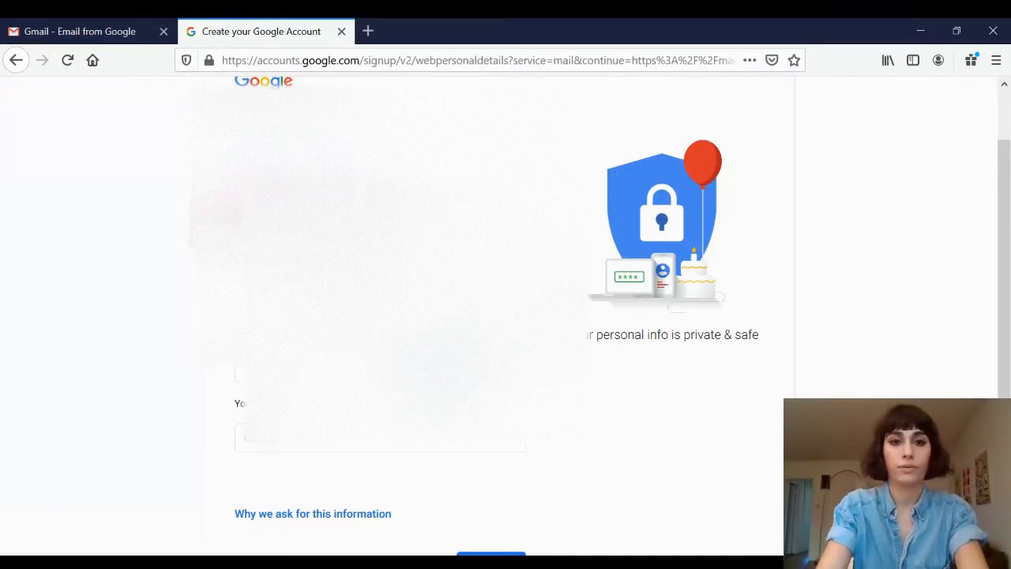
click(332, 439)
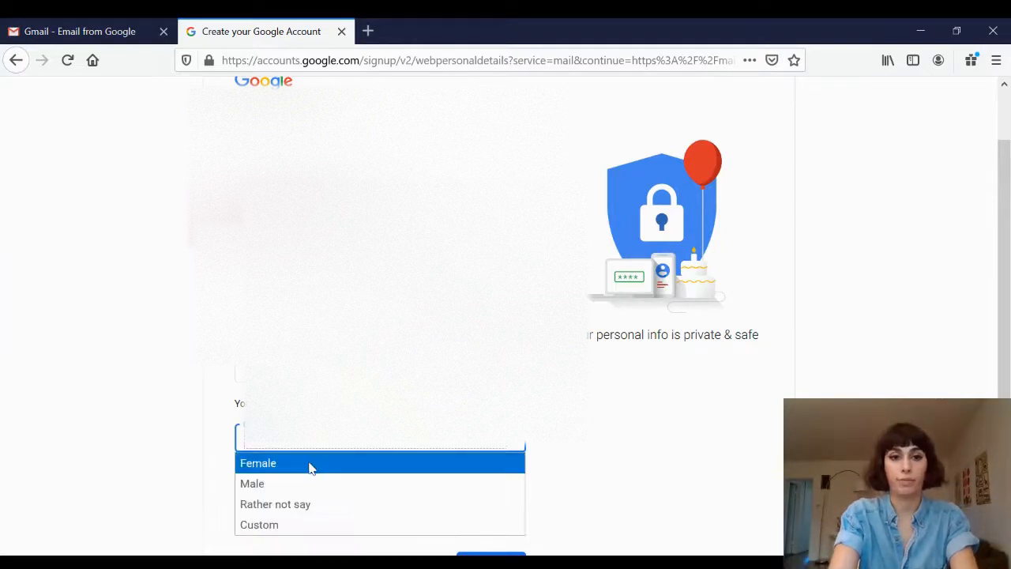
click(311, 465)
scroll(558, 470, down, 3)
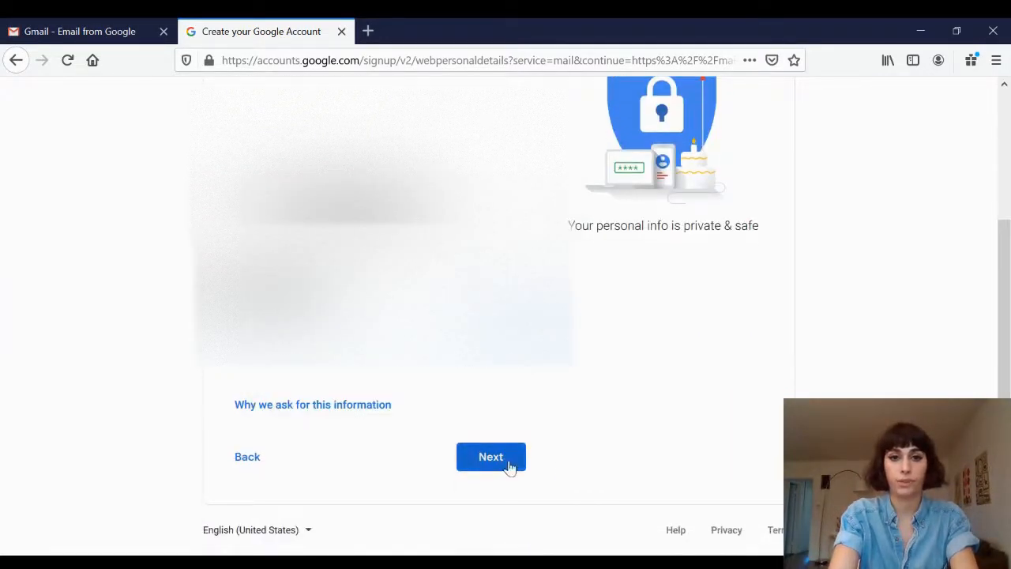
click(510, 468)
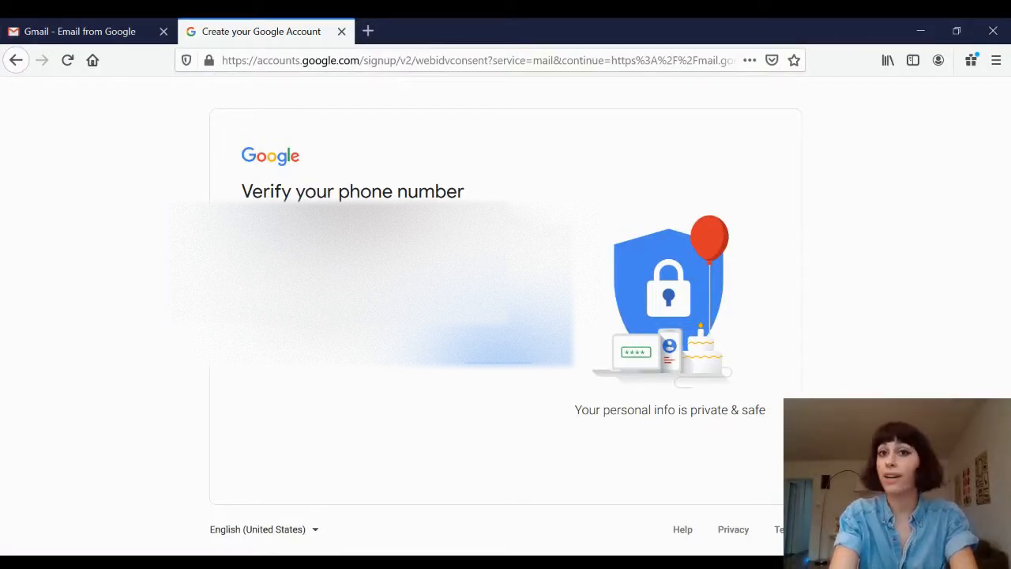
Verify the phone number with the texted verification code and skip adding the number to Google services.
click(500, 363)
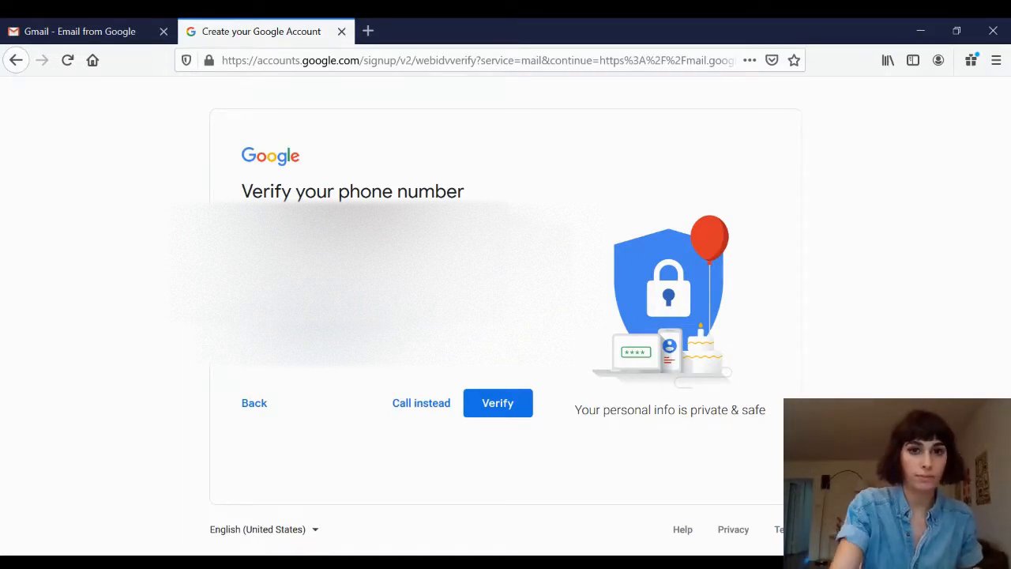
click(486, 400)
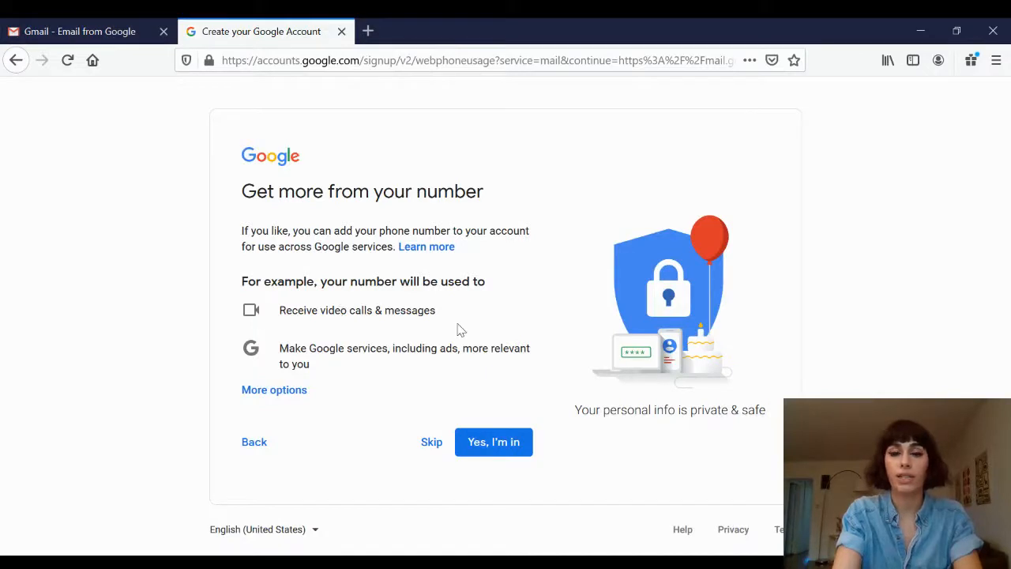
click(427, 442)
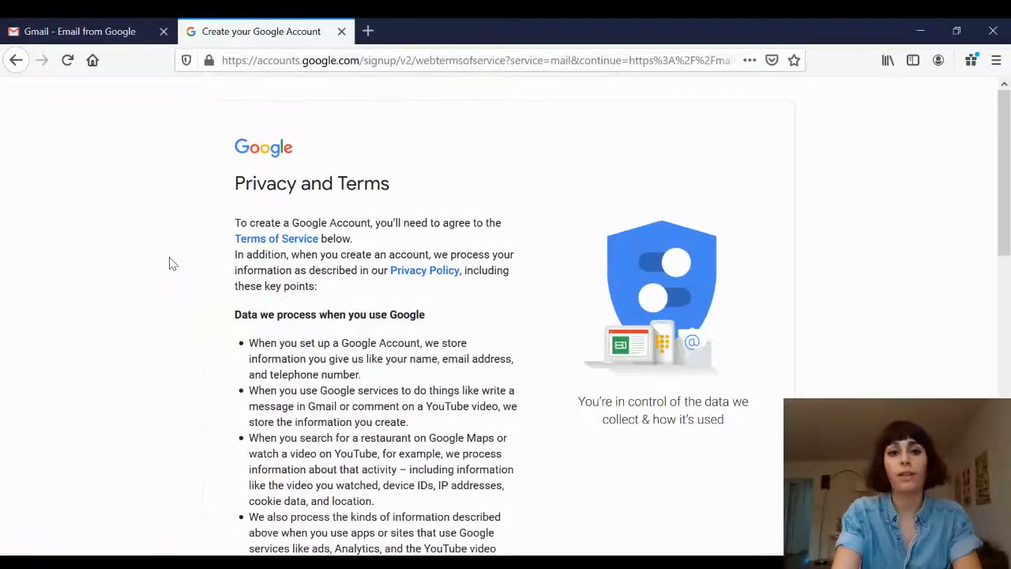
Read through the Privacy and Terms and agree to them.
scroll(172, 263, down, 3)
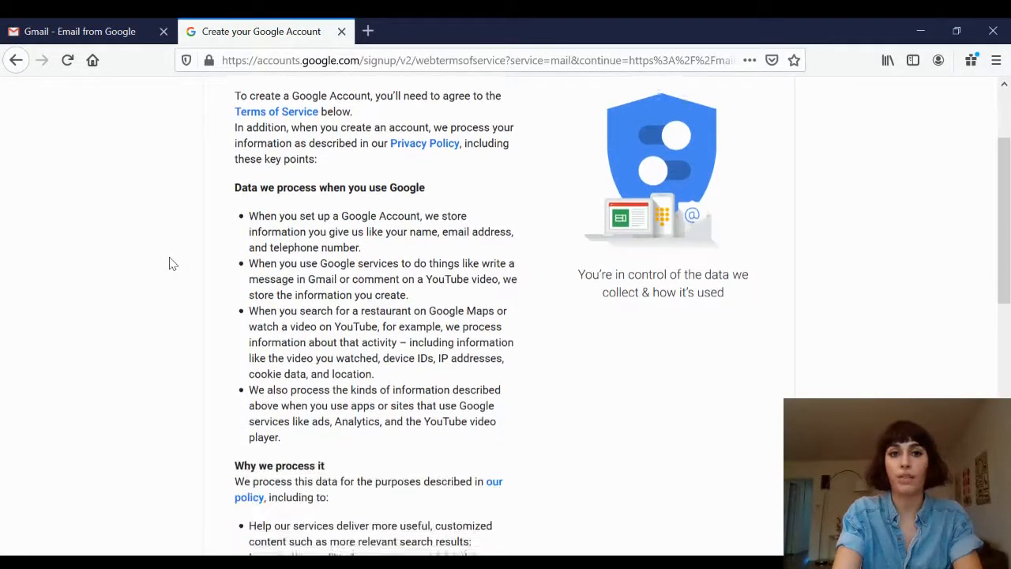
scroll(173, 261, down, 4)
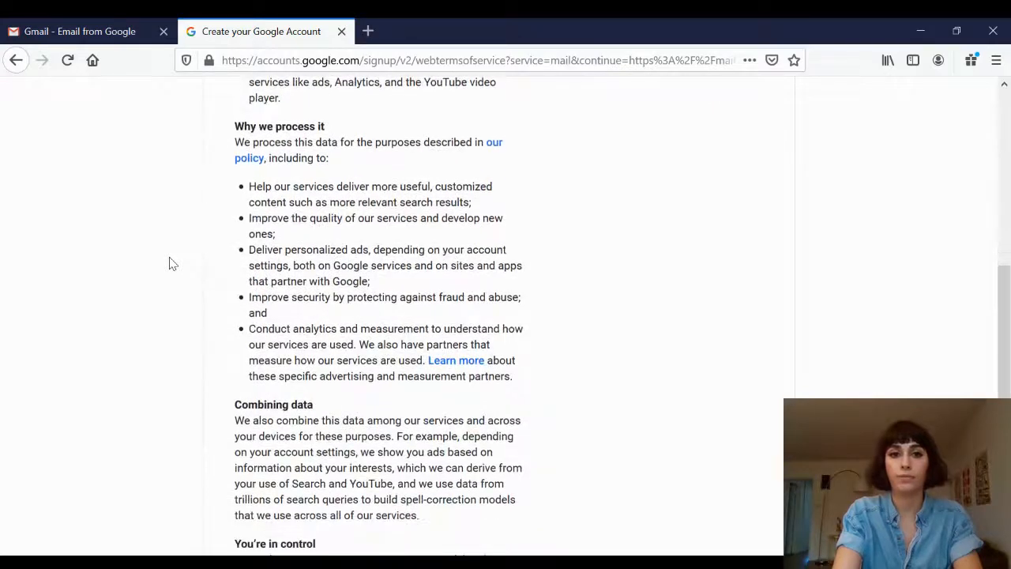
scroll(172, 251, down, 3)
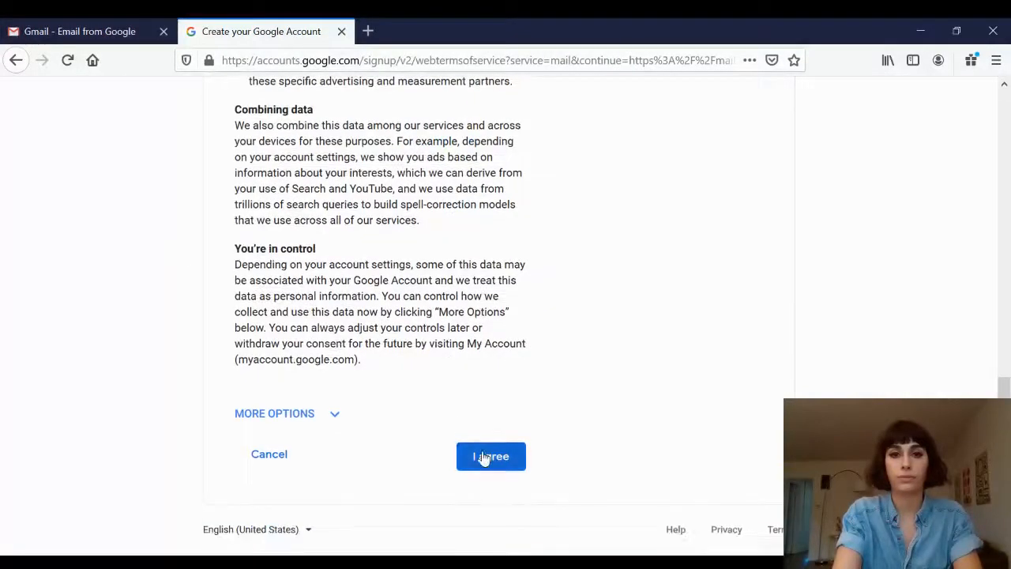
click(486, 458)
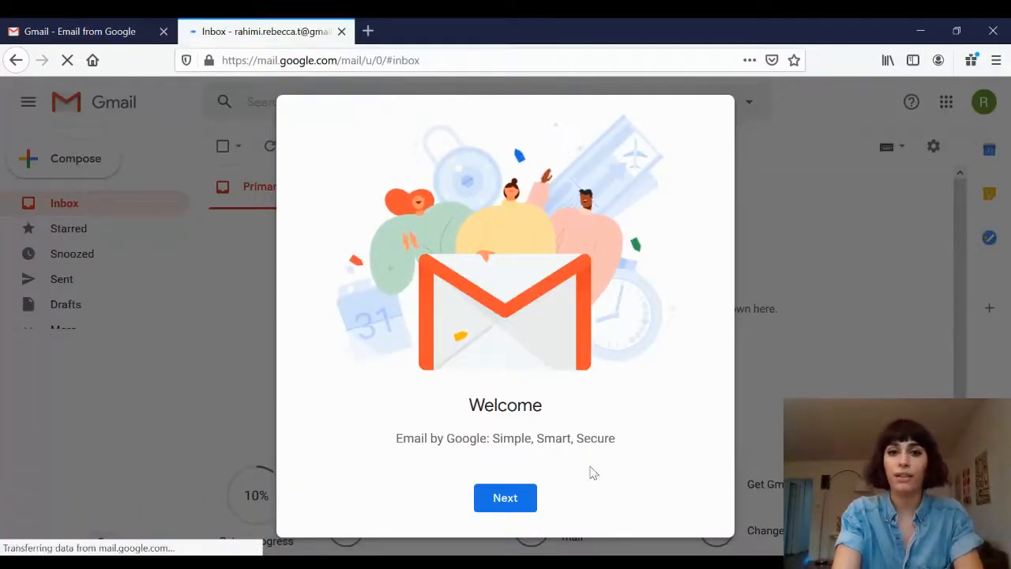
Step past the welcome screen and keep the Default inbox view.
click(504, 499)
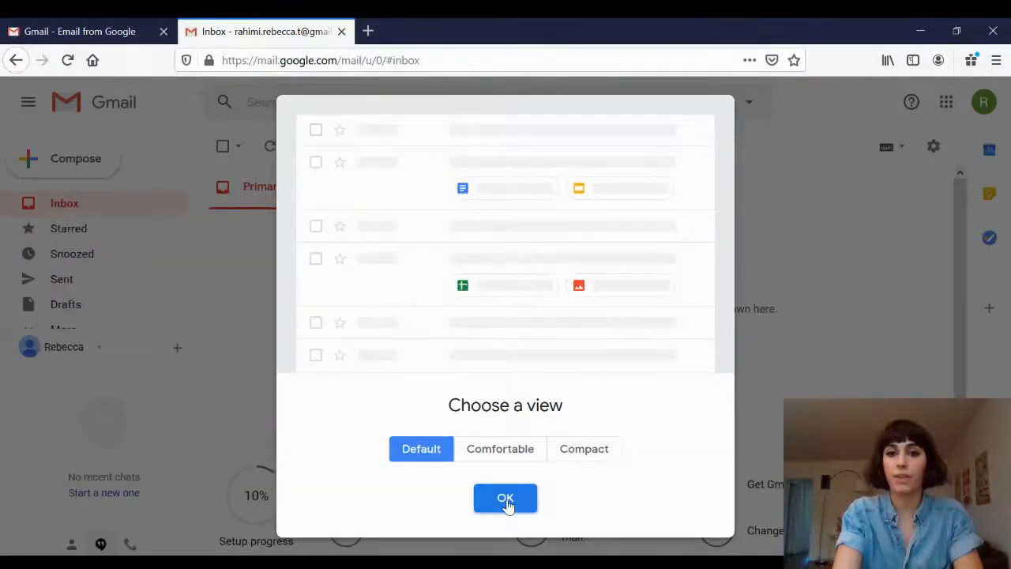
click(506, 501)
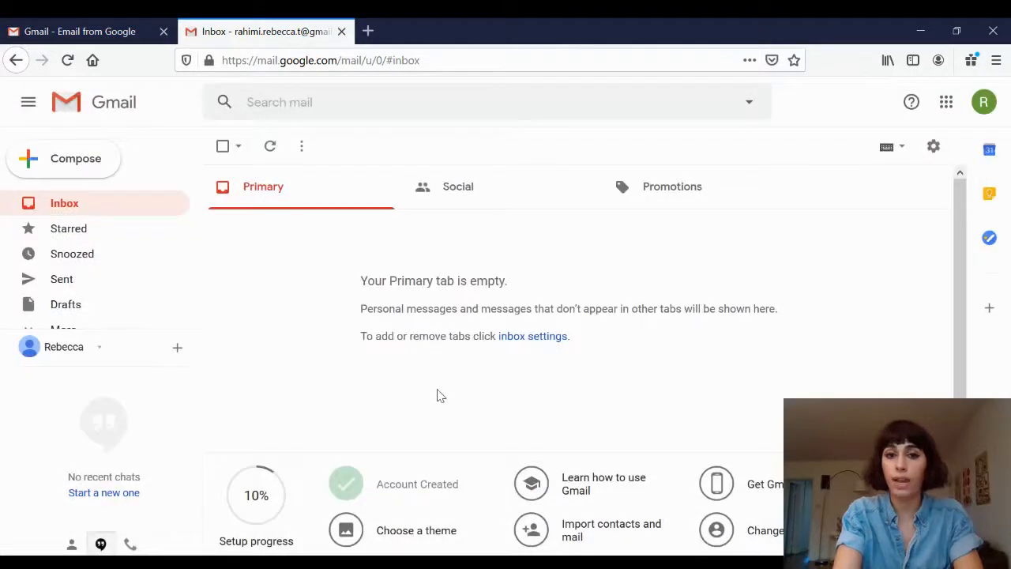
Start a new message and address it to the recipient's Families in Schools e-mail address.
scroll(440, 395, down, 2)
scroll(441, 396, up, 2)
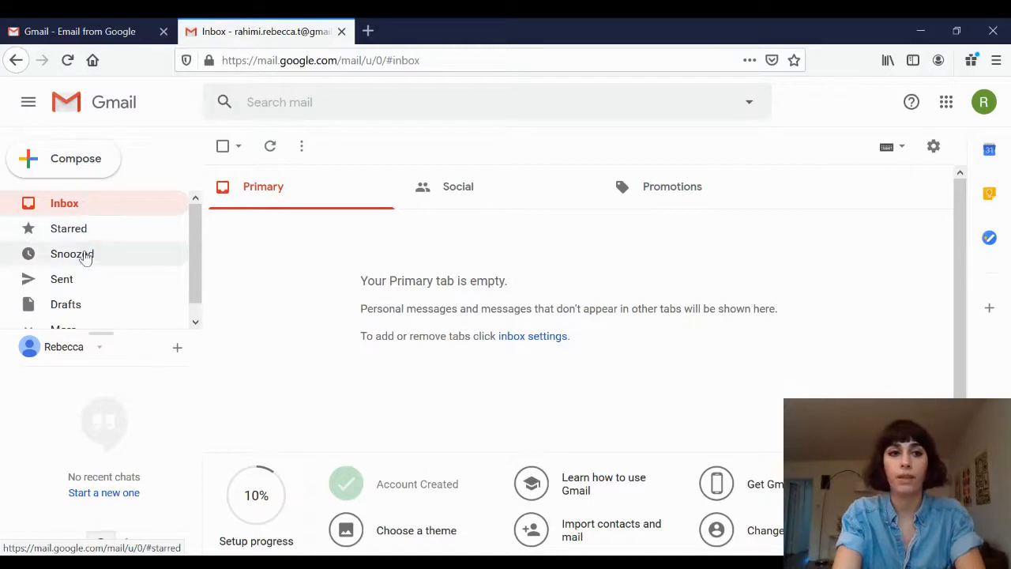
scroll(83, 278, down, 1)
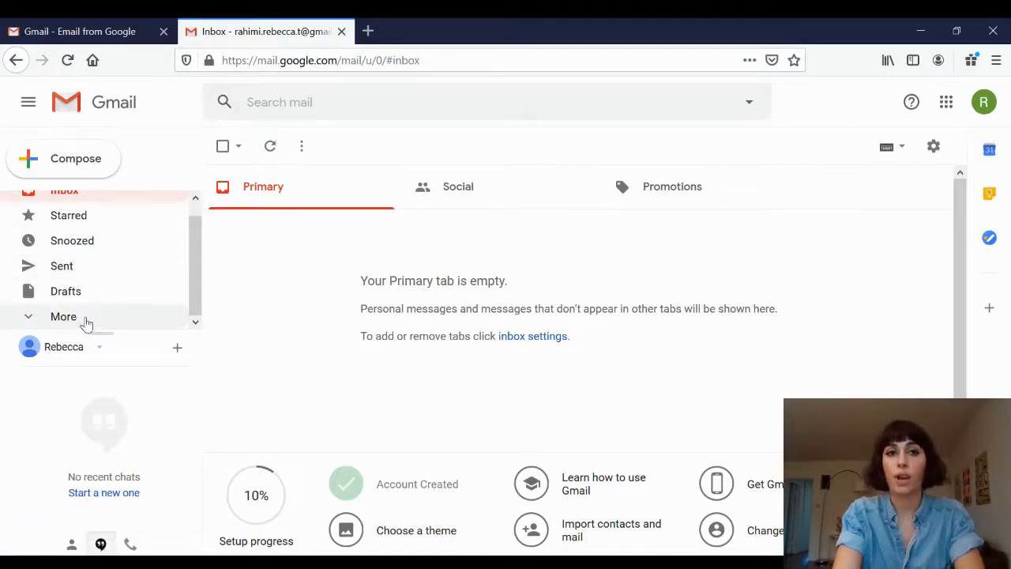
scroll(87, 322, up, 1)
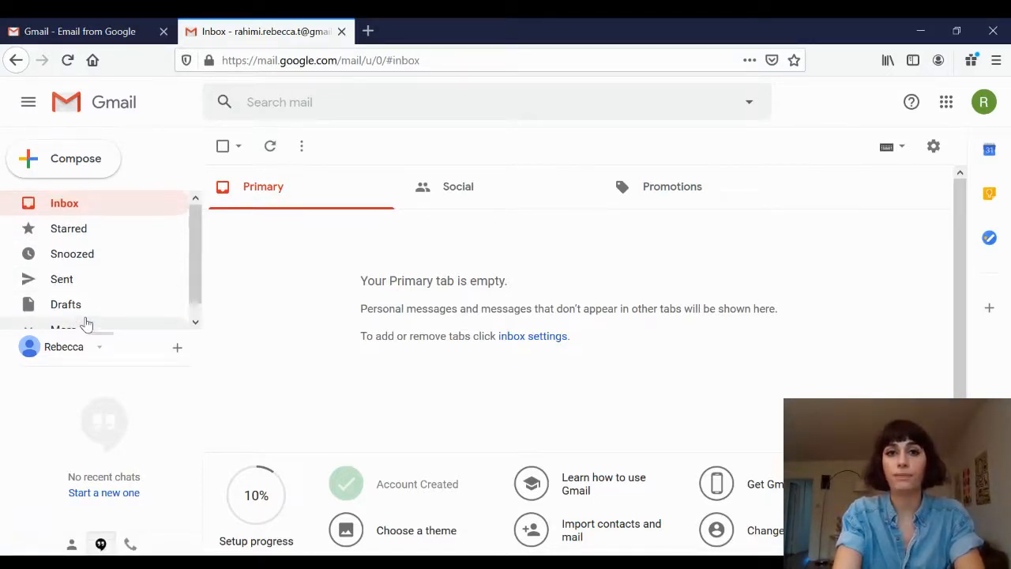
click(88, 167)
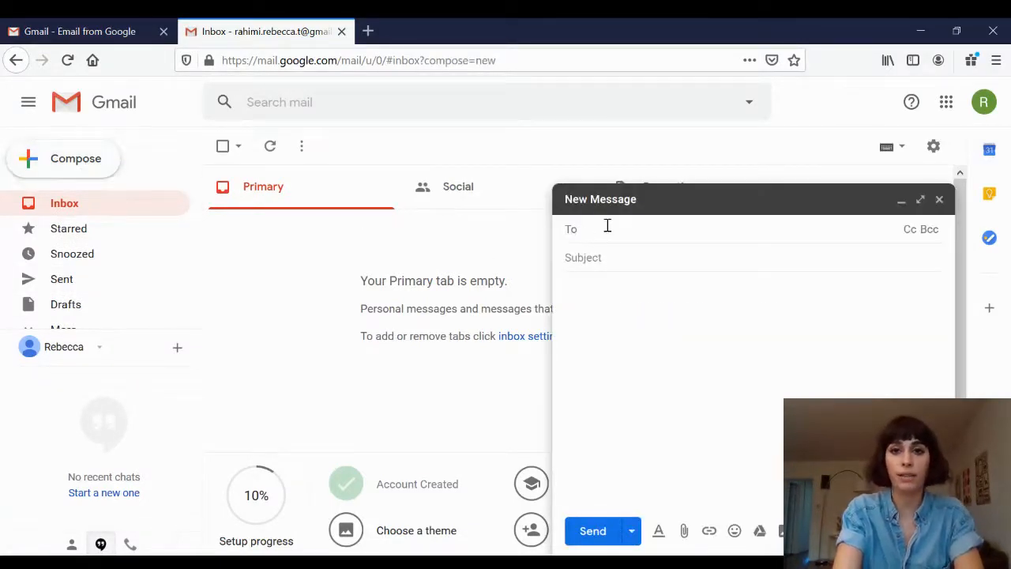
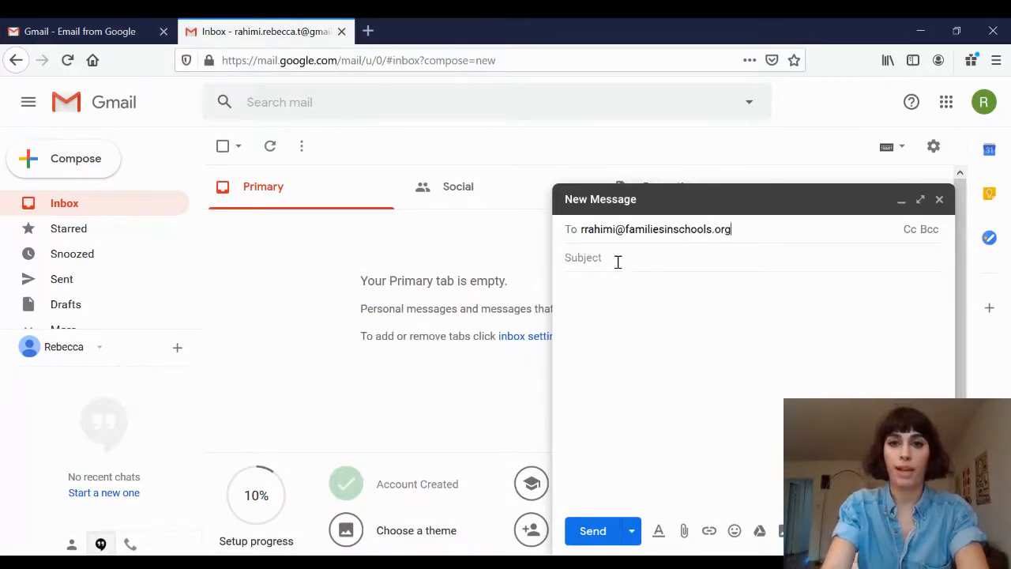
text(Hello)
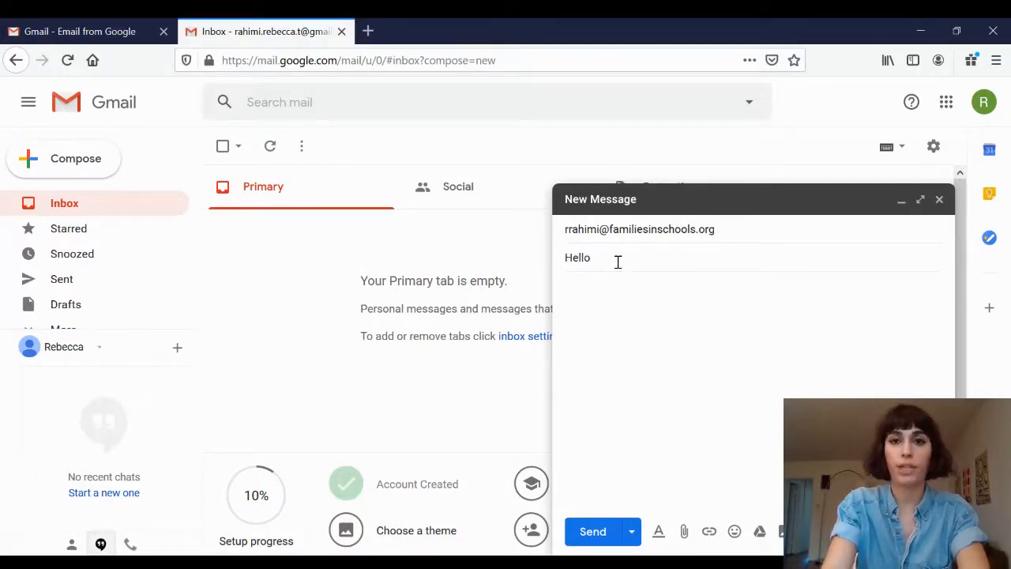
Enter the subject Hello and the body Test, then send the message.
click(604, 327)
text(Test)
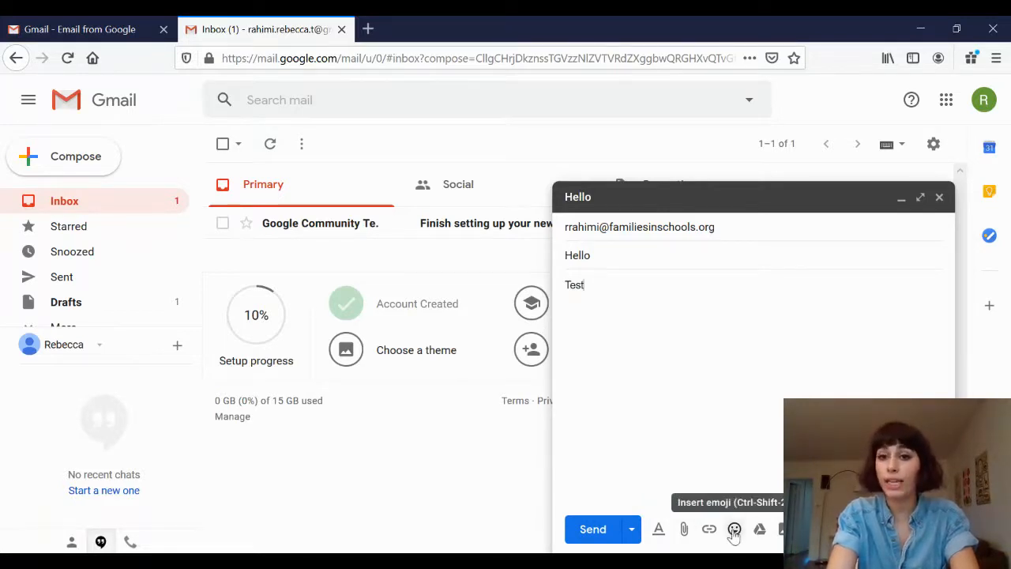
click(597, 528)
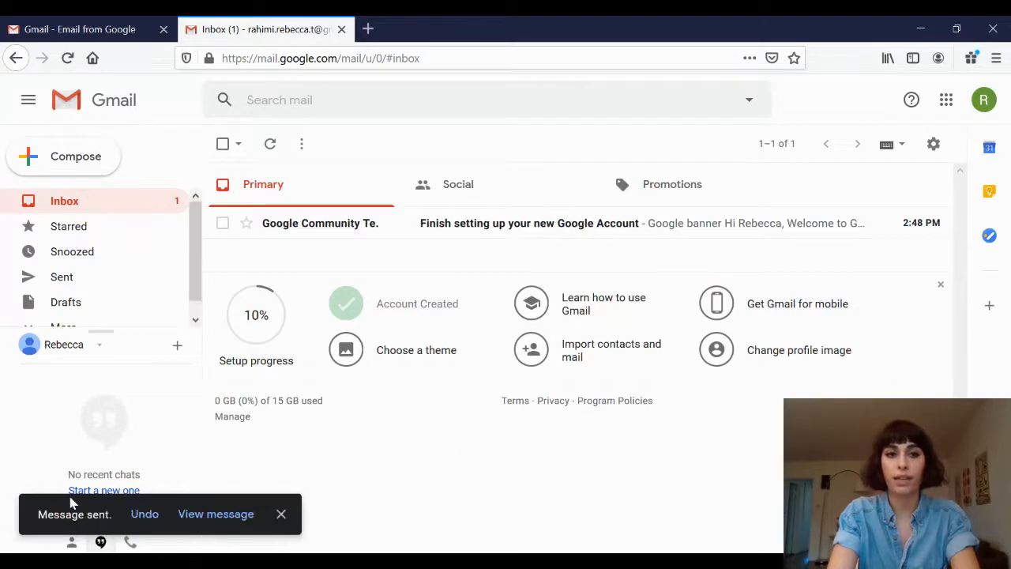
Dismiss the sent notice and open the Calendar side panel to look at it, then close it.
click(281, 514)
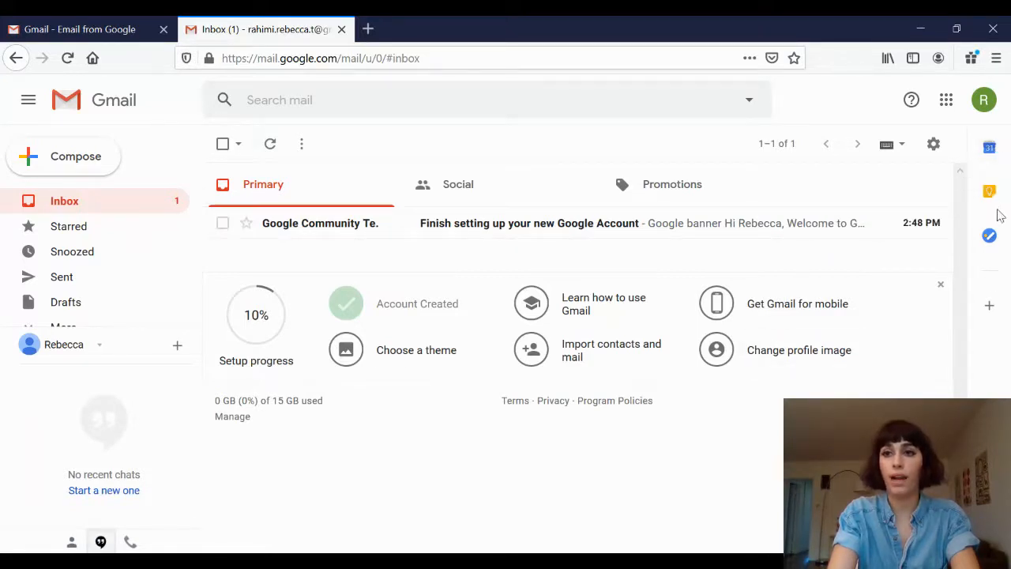
click(992, 160)
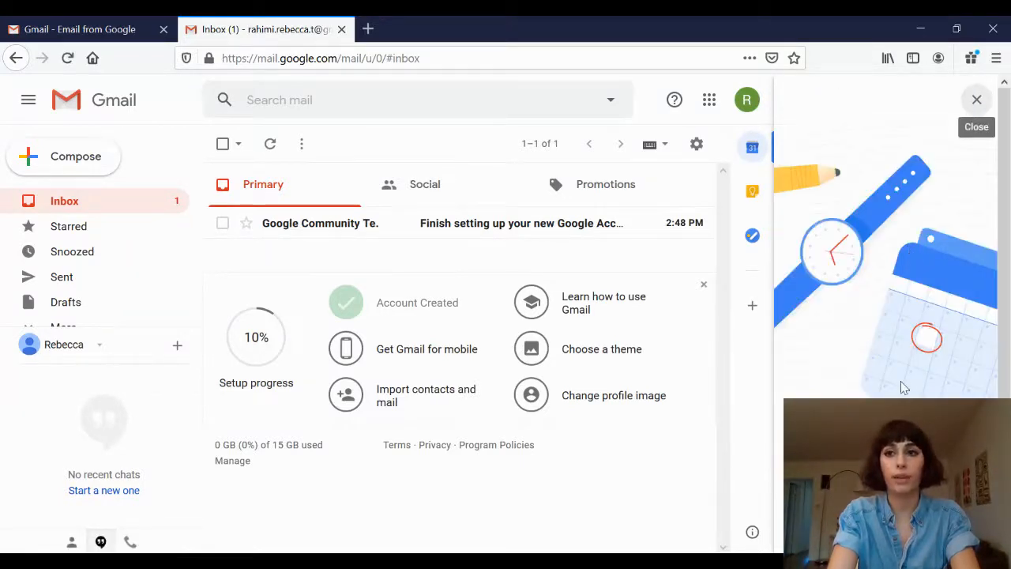
scroll(902, 379, down, 2)
scroll(901, 377, up, 2)
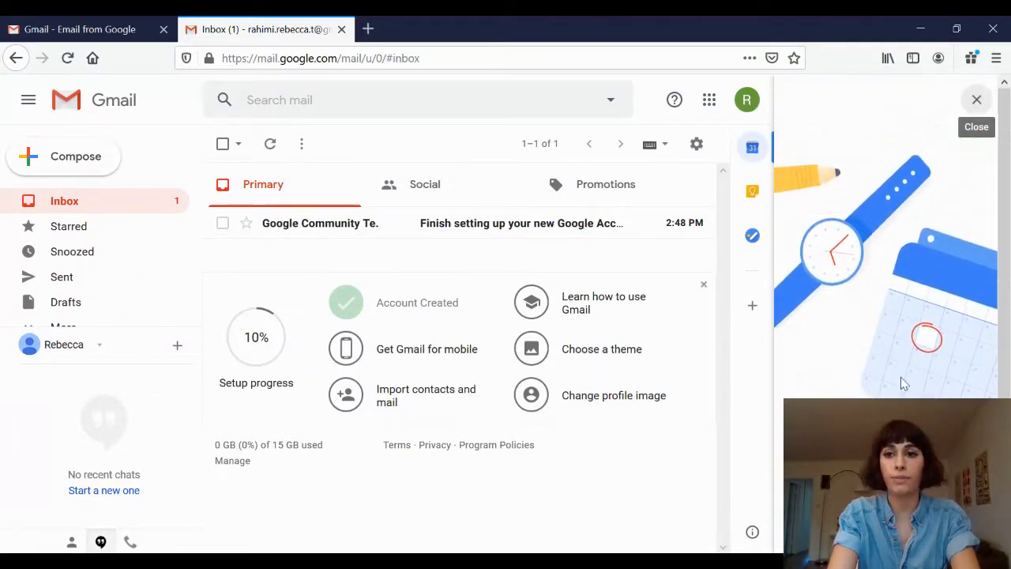
click(978, 99)
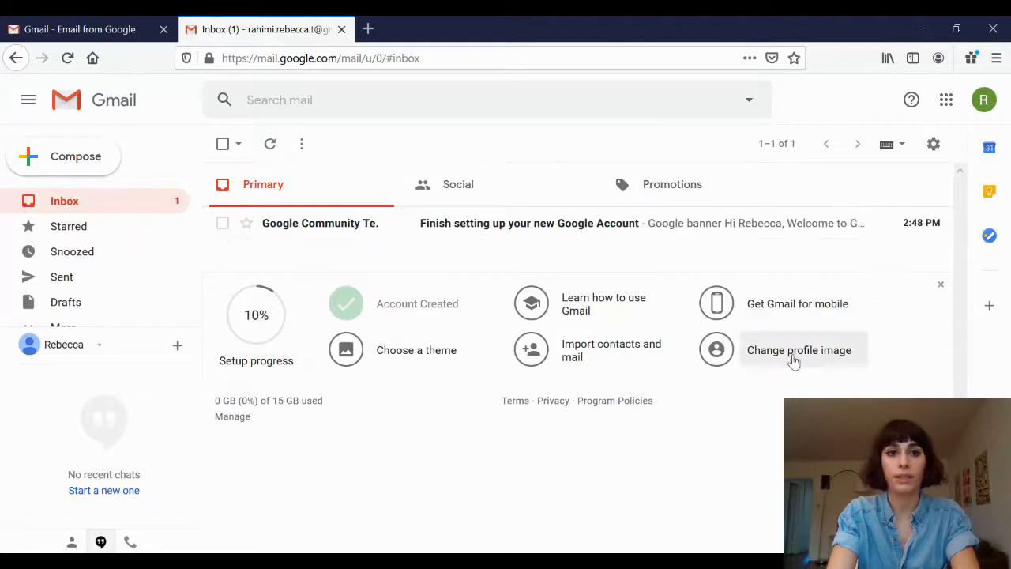
Sign out of the new account from the account menu.
click(980, 106)
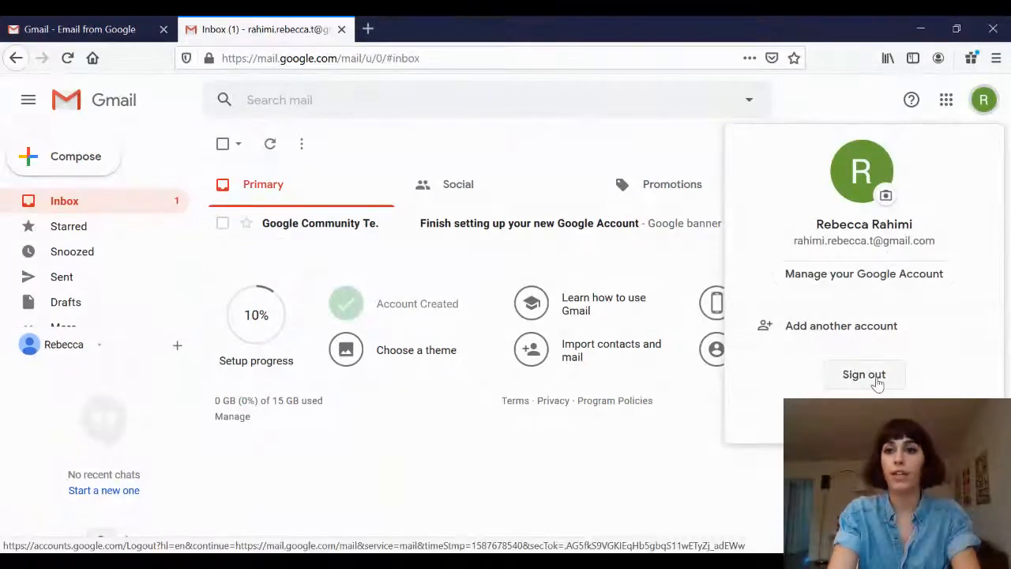
click(877, 382)
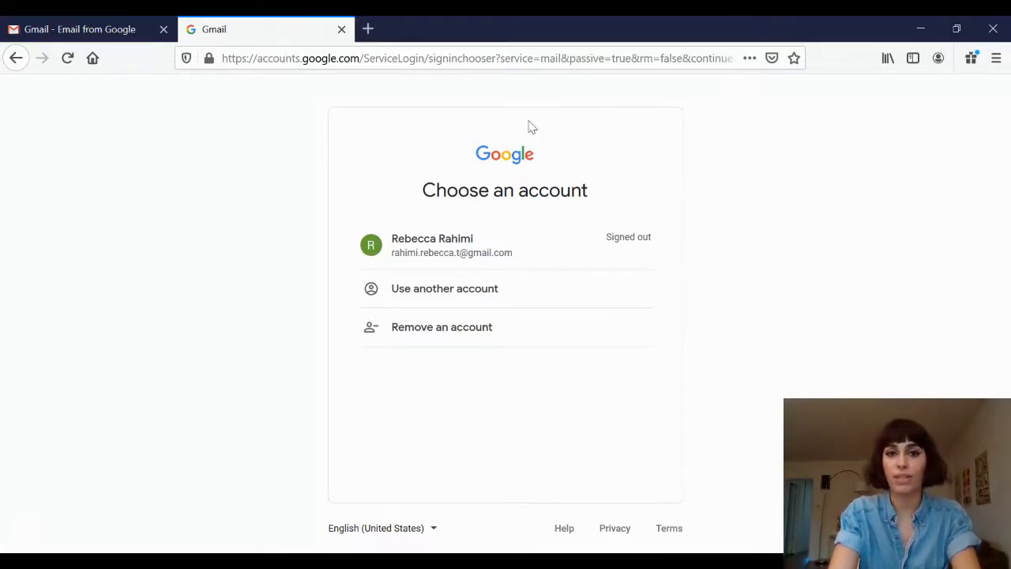
Sign back into the account by entering its password, and confirm the account recovery options.
click(458, 267)
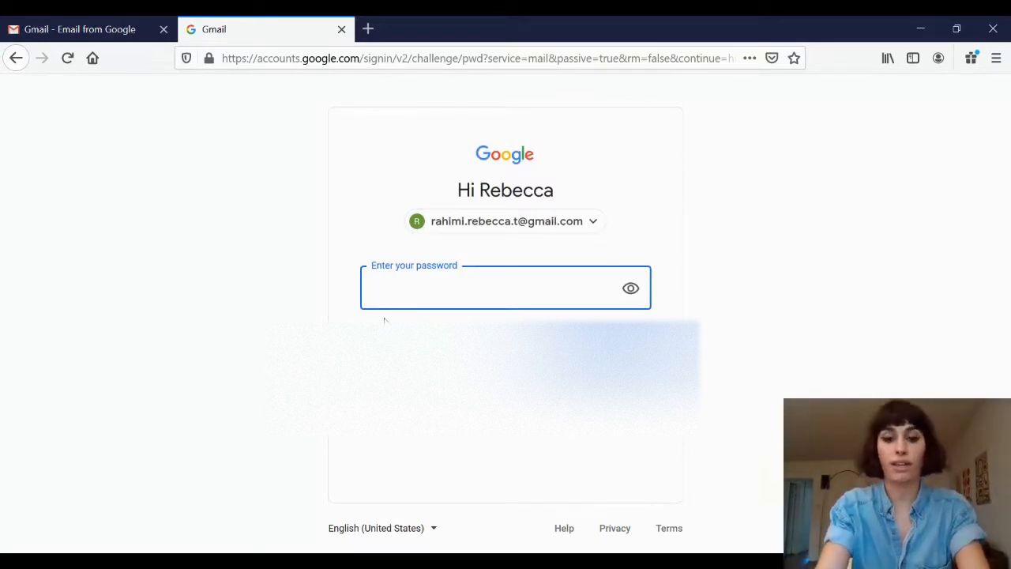
text(••••••••••••)
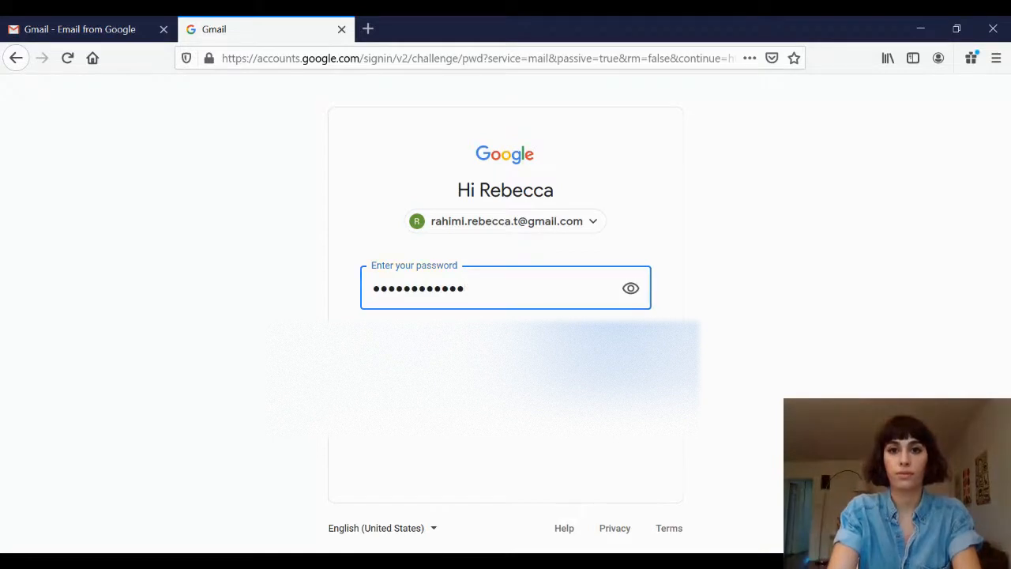
key(Return)
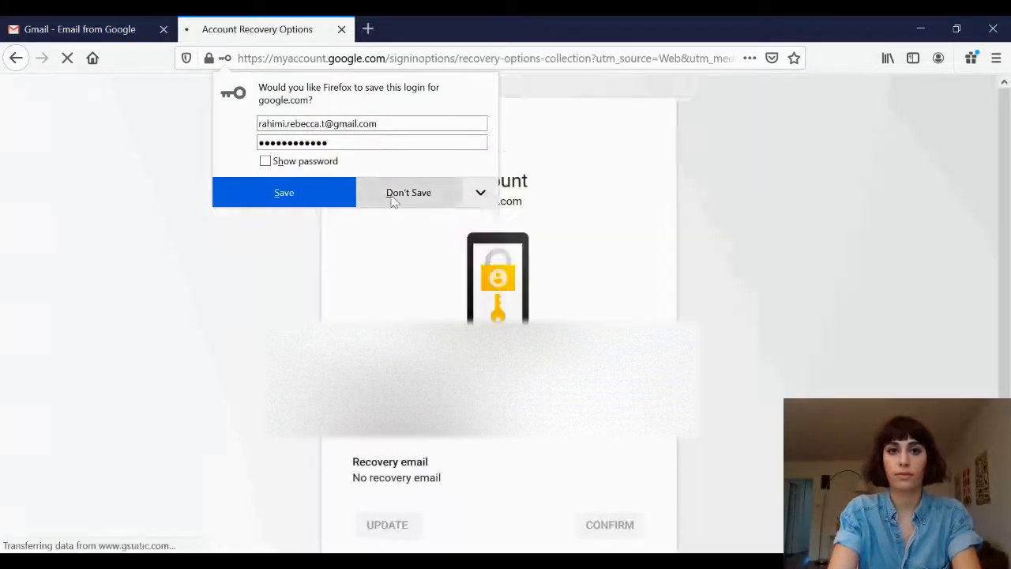
scroll(498, 316, down, 1)
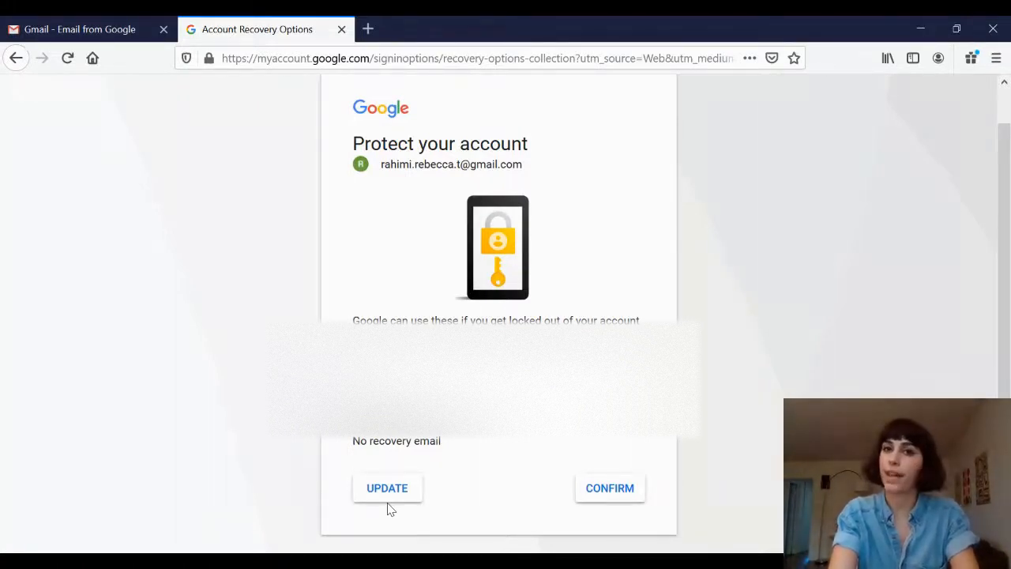
click(615, 488)
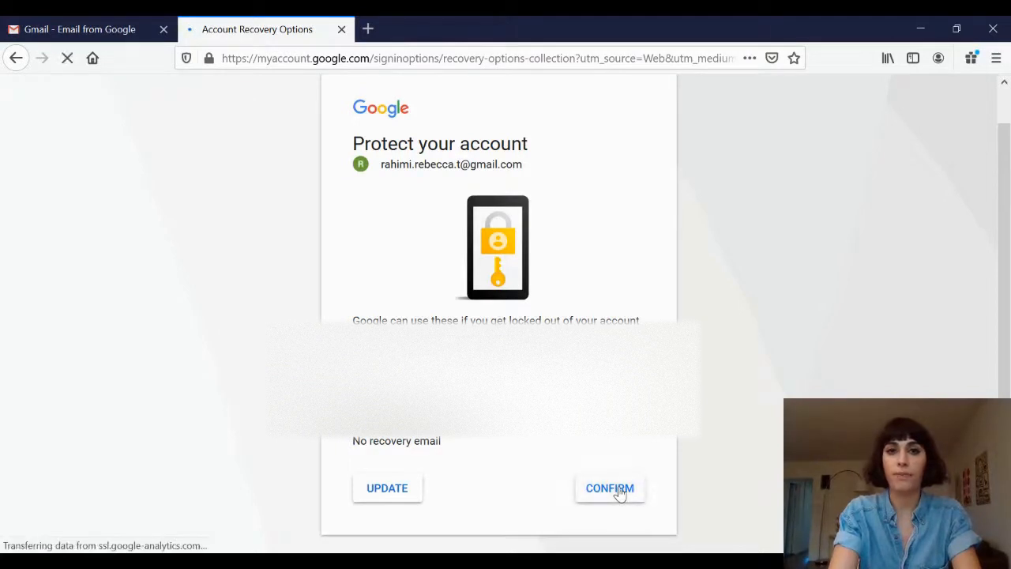